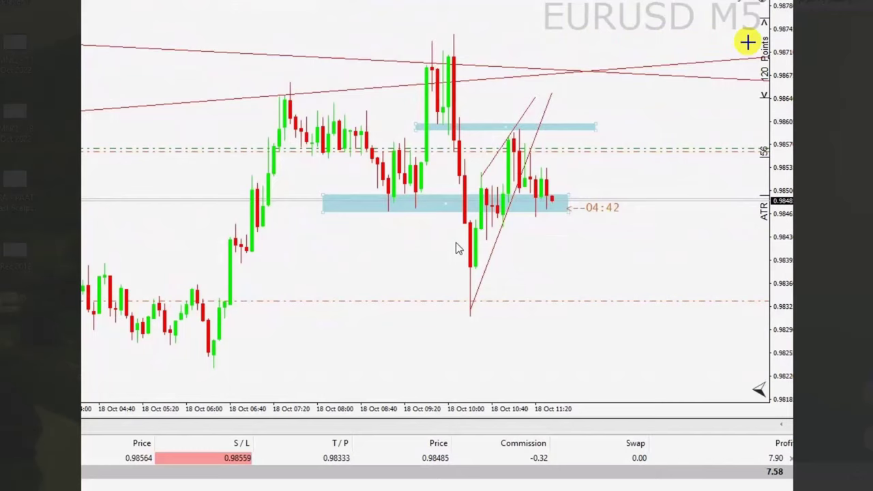
- Draw a rising trend line from the 06:00 low and a descending channel around the later drop on the EURUSD M5 chart
drag(211, 357, 535, 100)
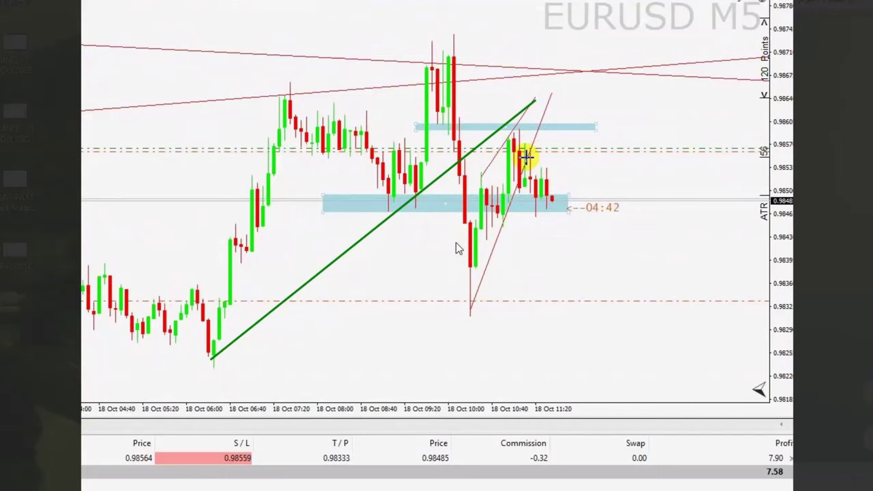
drag(450, 39, 655, 307)
drag(404, 193, 564, 417)
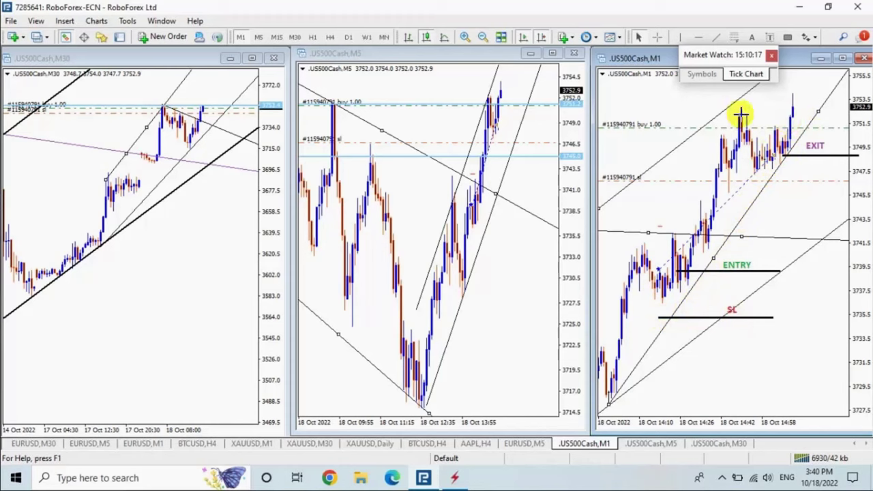
- Draw a short descending line from the 14:42 swing high on the US500Cash M1 chart
drag(741, 115, 794, 160)
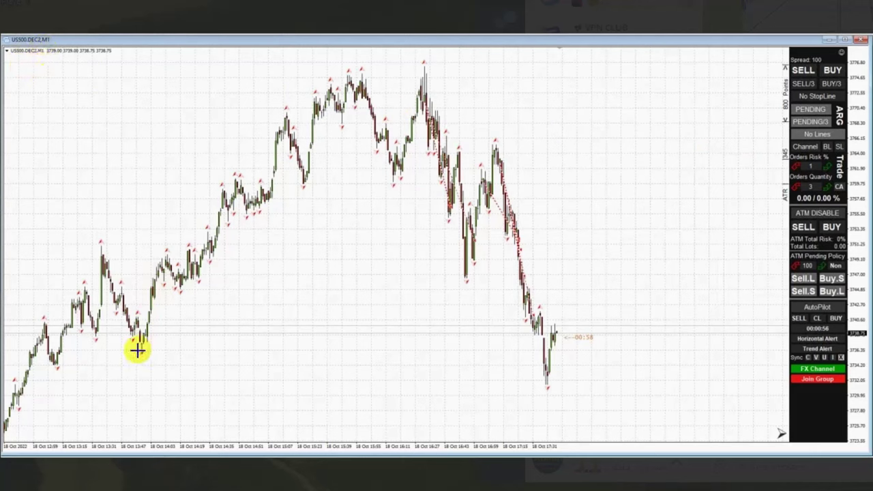
- Draw an ascending channel around the rise from 13:47 on the US500.DEC2 chart and bound the topping range with two near-horizontal lines
drag(138, 348, 418, 64)
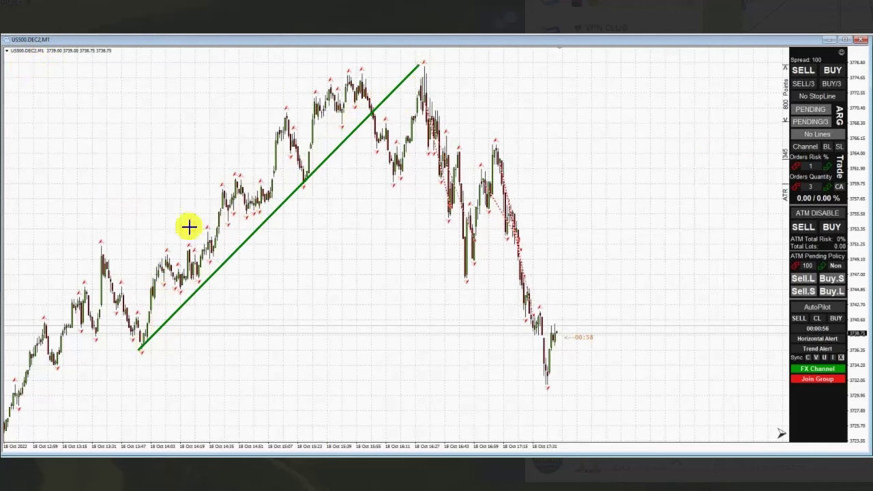
drag(149, 267, 365, 34)
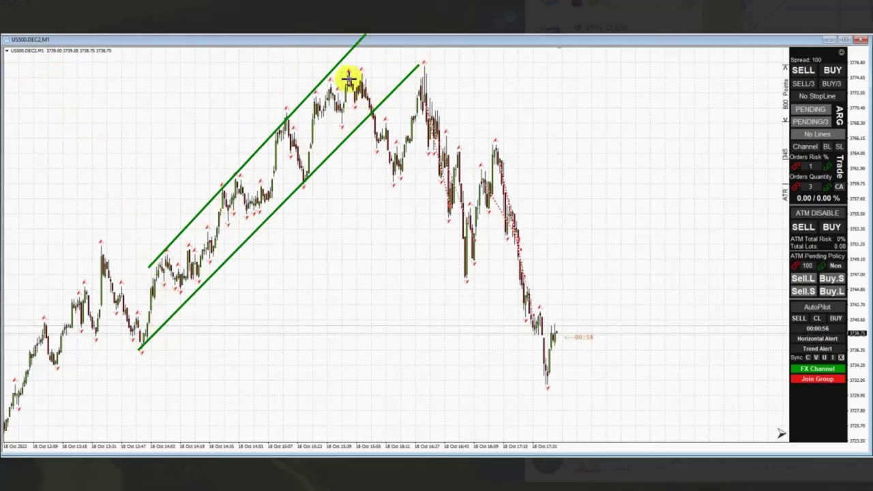
drag(338, 80, 524, 66)
drag(304, 180, 409, 179)
- Draw a wide descending channel from the 16:27 peak with two steeper channels inside it around the individual down legs
mouse_move(421, 68)
mouse_down()
mouse_move(555, 206)
mouse_move(653, 330)
mouse_up()
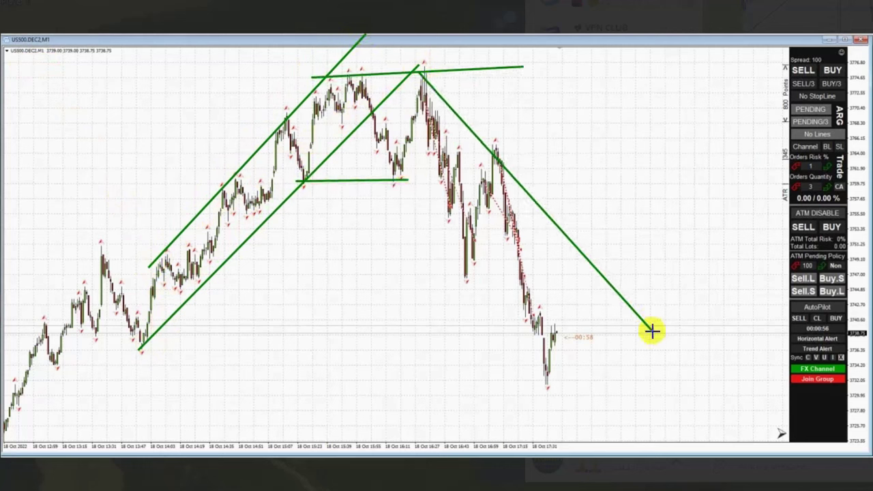
mouse_move(386, 175)
mouse_down()
mouse_move(470, 298)
mouse_move(570, 415)
mouse_up()
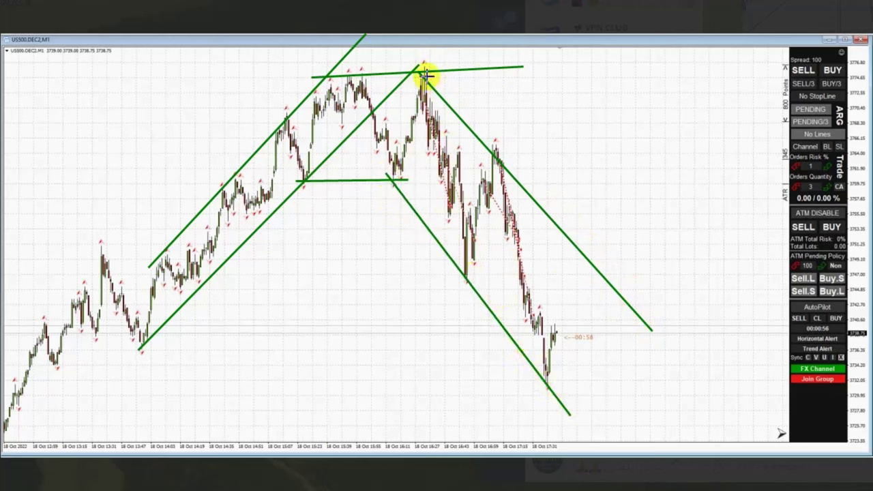
drag(424, 73, 486, 241)
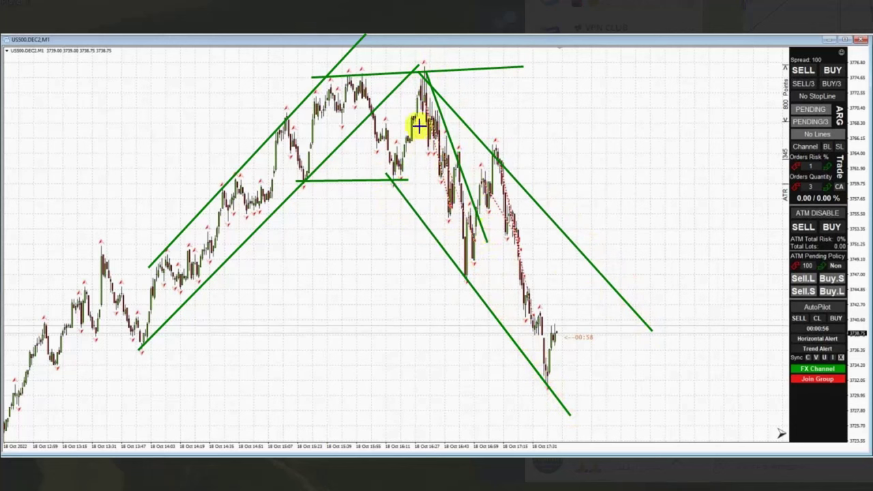
drag(418, 127, 463, 275)
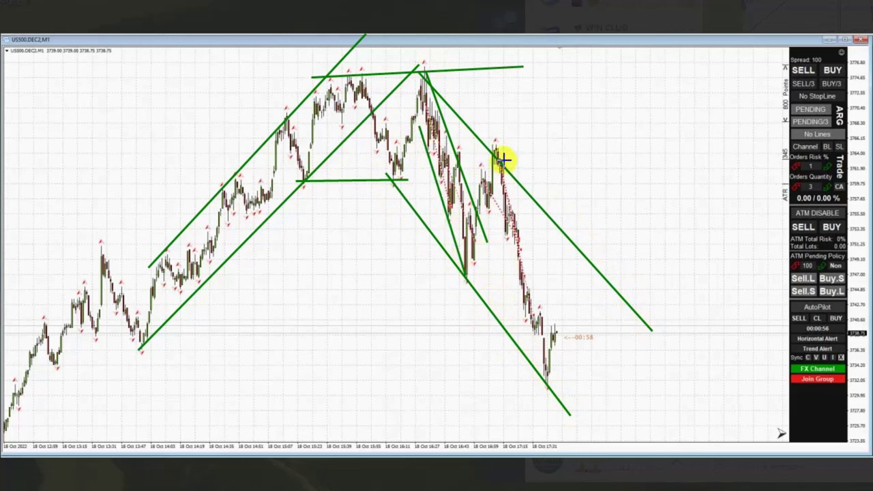
drag(496, 144, 568, 394)
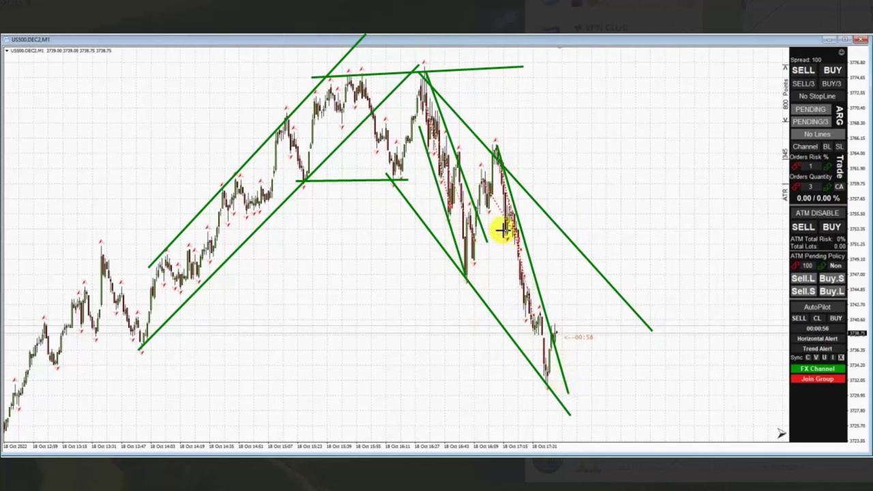
drag(489, 212, 552, 399)
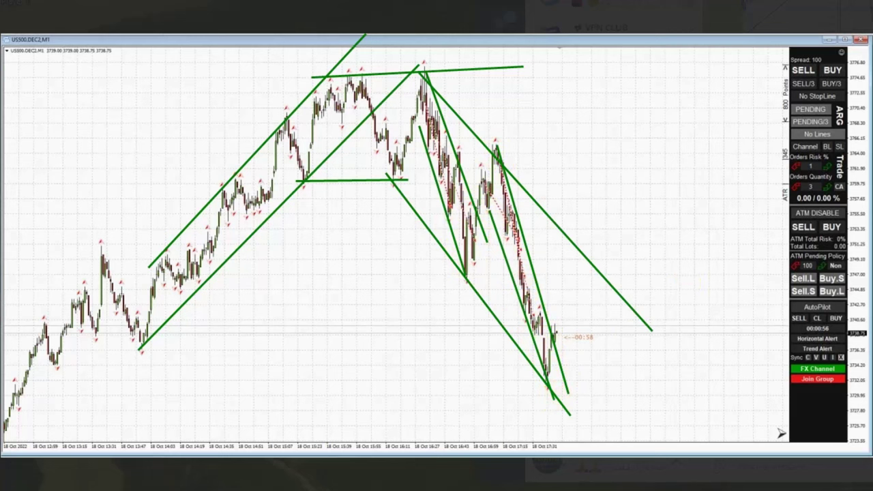
- Mark the trade points along the US500.DEC2 decline with seven red arrows
drag(557, 100, 435, 101)
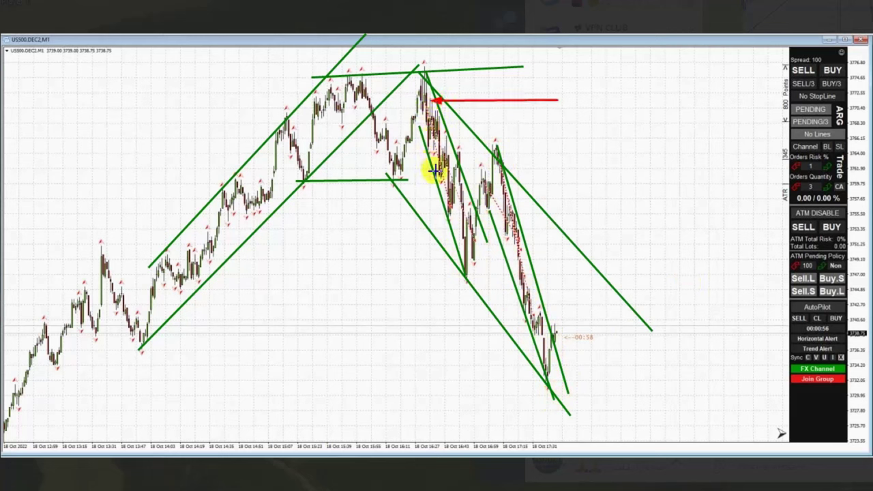
drag(391, 247, 442, 213)
drag(408, 290, 470, 245)
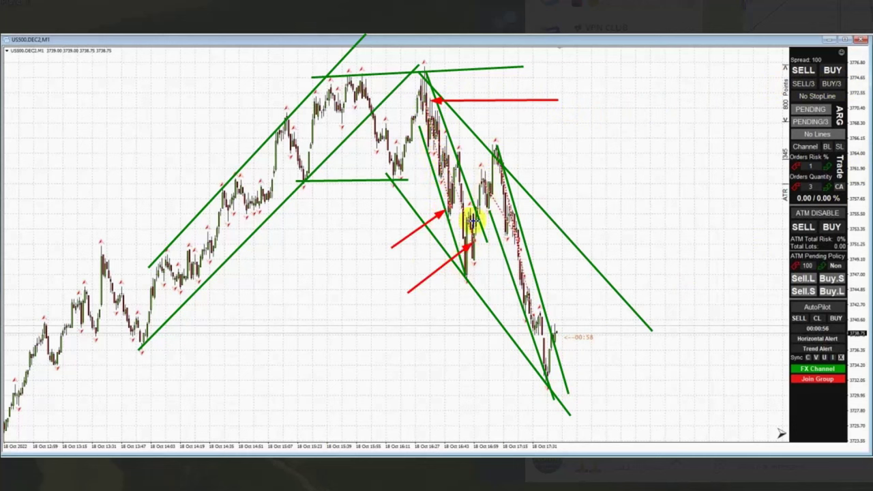
drag(602, 169, 487, 183)
drag(600, 149, 510, 158)
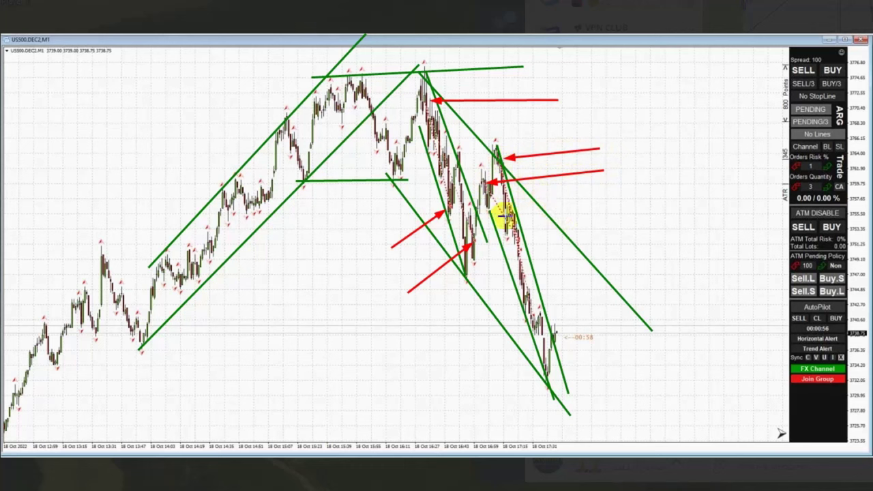
drag(610, 253, 527, 250)
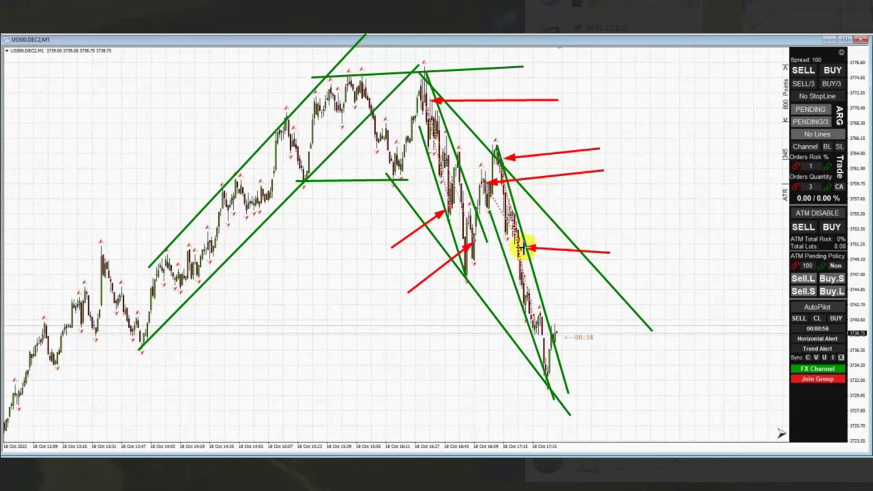
drag(612, 323, 534, 315)
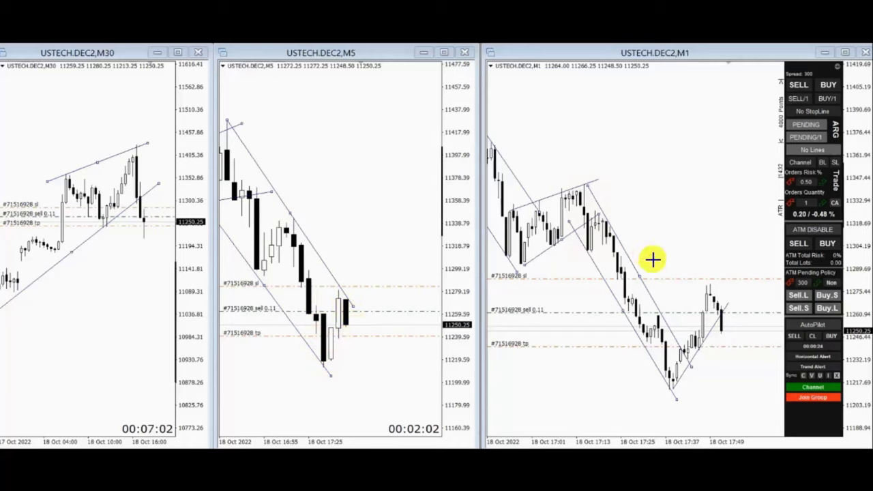
- Draw a wide descending channel on the USTECH.DEC2 M1 chart over the recent swing highs and under the lows
drag(558, 175, 783, 334)
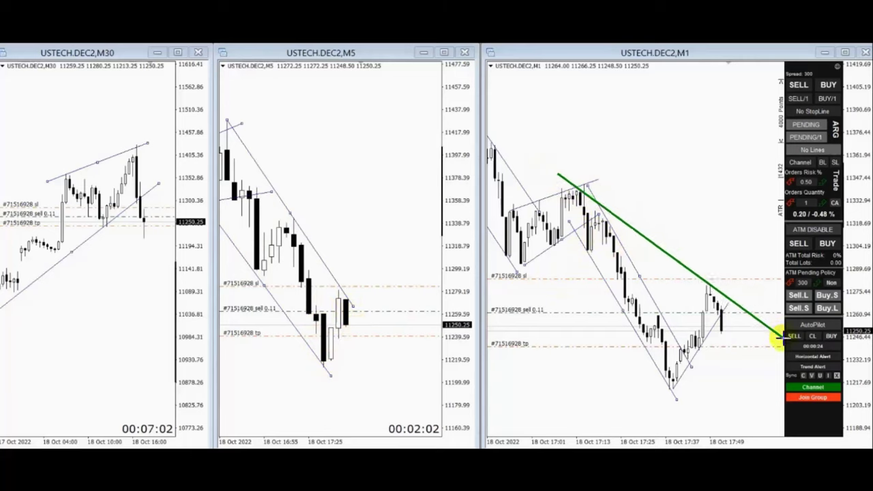
drag(505, 246, 726, 430)
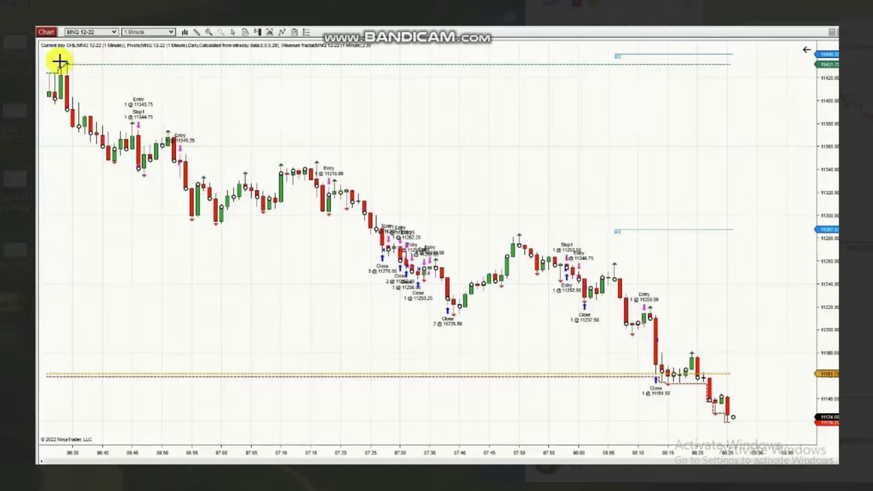
- Draw the main descending channel across the whole MNQ 12-22 one-minute chart, along its swing highs and lows
click(60, 63)
click(838, 361)
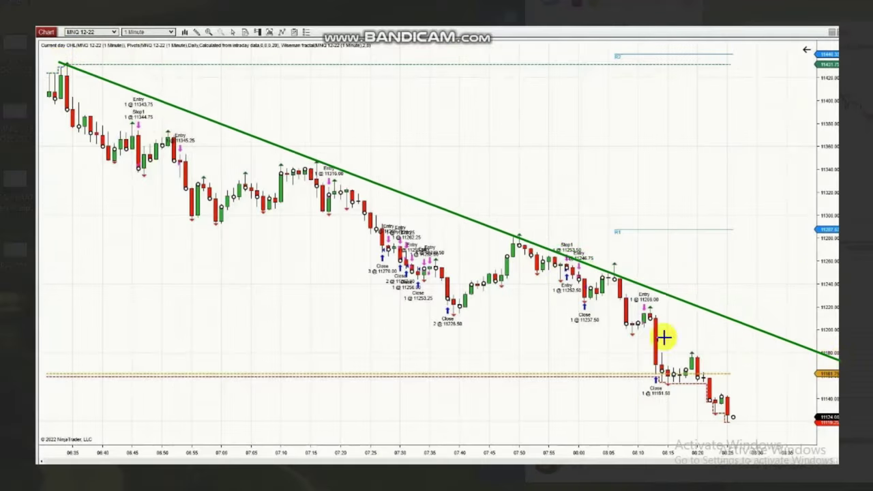
click(108, 164)
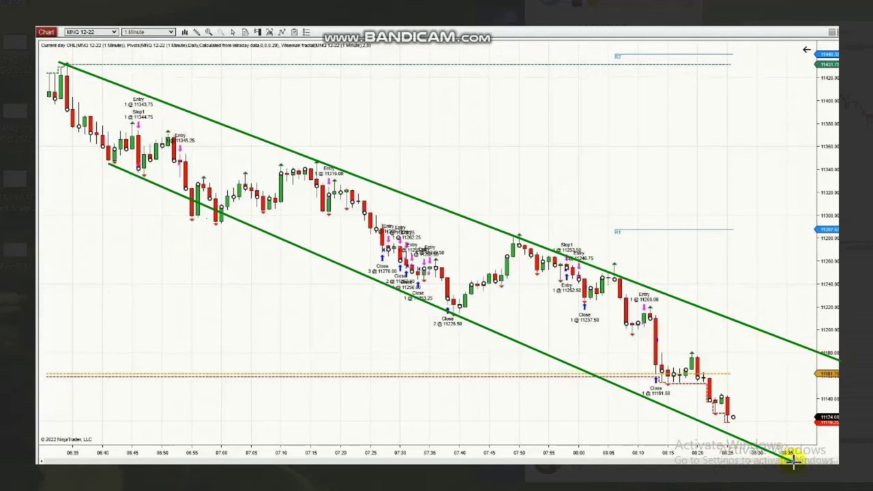
click(759, 434)
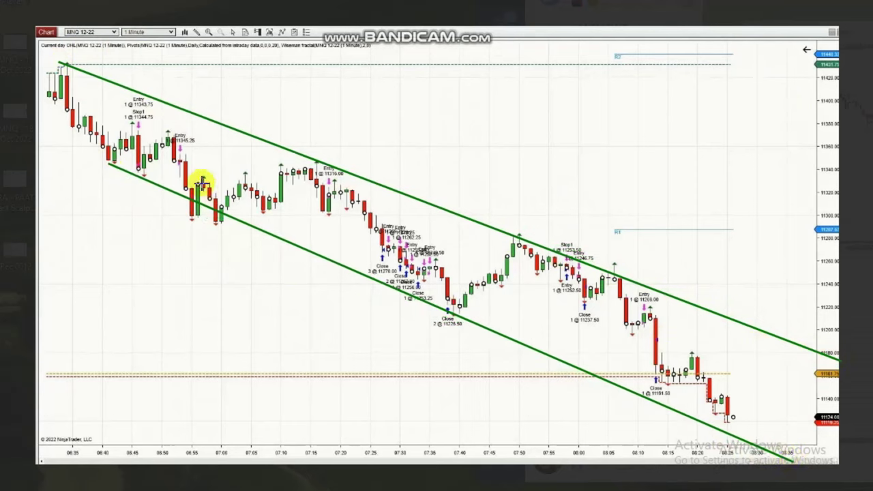
- Draw two smaller descending channels inside the main one, around the 06:50 and 07:15 down legs
click(253, 240)
click(142, 163)
click(234, 255)
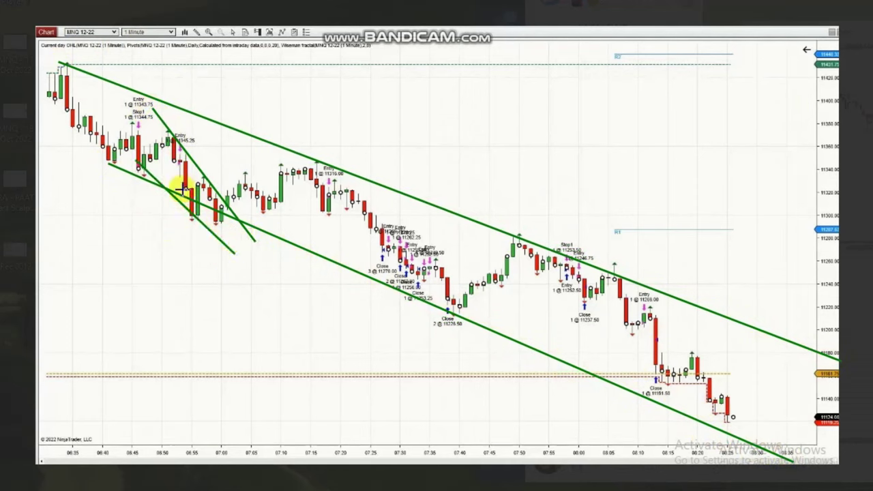
click(322, 167)
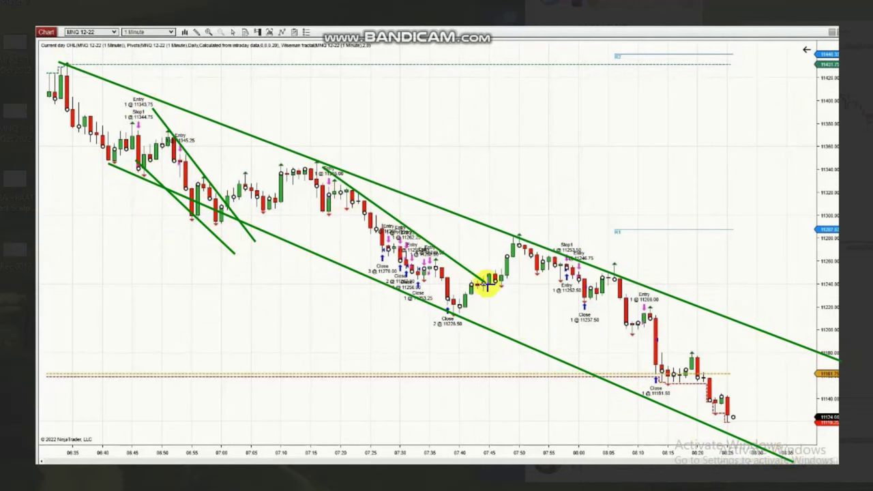
click(511, 312)
click(311, 202)
click(501, 353)
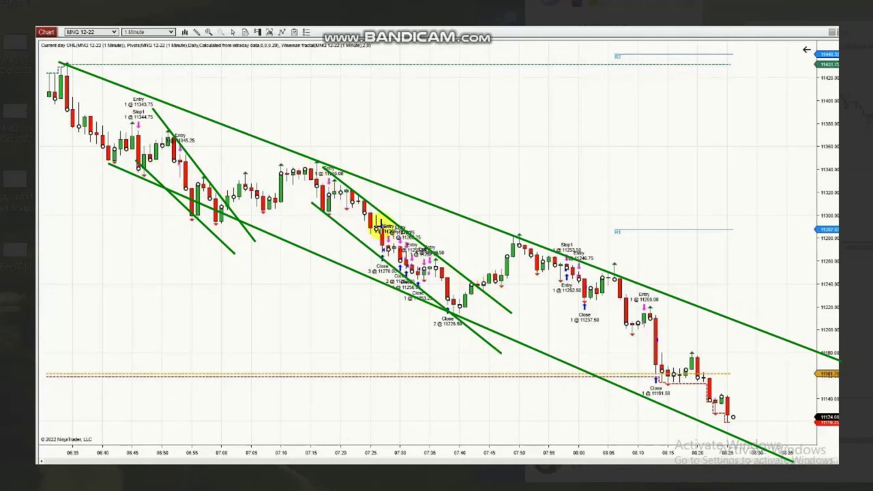
- Draw descending channel lines around the 07:50 down leg and the steeper drop starting near 08:10
click(535, 245)
click(727, 328)
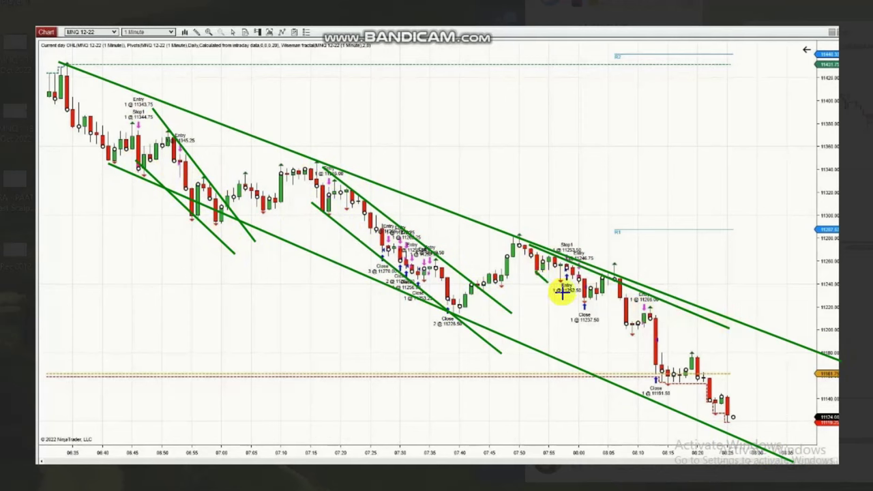
click(535, 271)
click(655, 347)
click(639, 285)
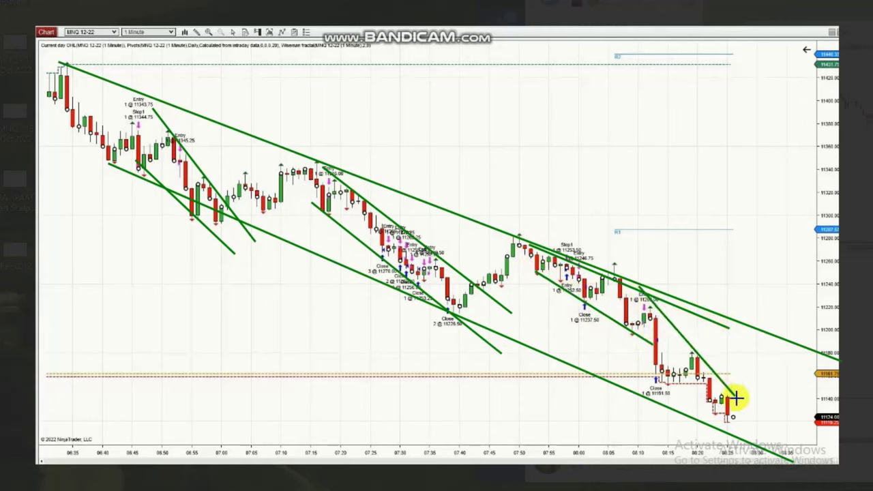
click(765, 443)
click(624, 323)
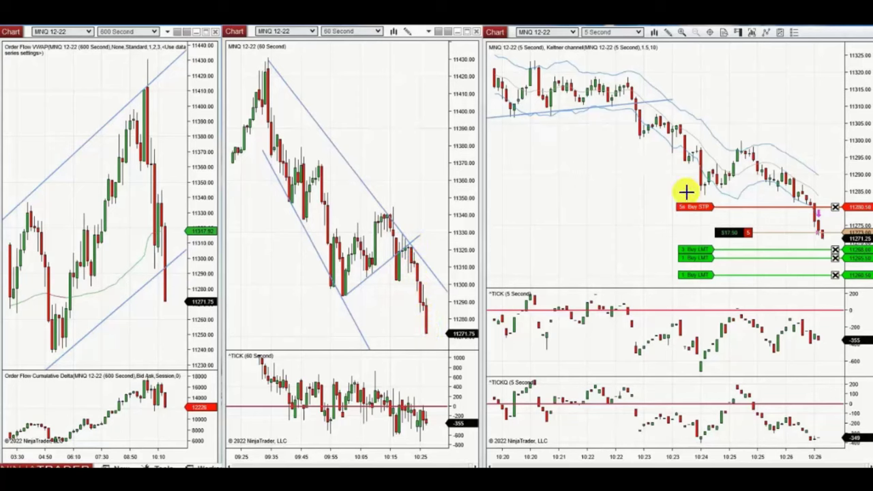
- Draw a near-horizontal line from the 10:24 swing low at about 11285 on the MNQ 12-22 five-second chart
drag(687, 191, 840, 185)
click(842, 184)
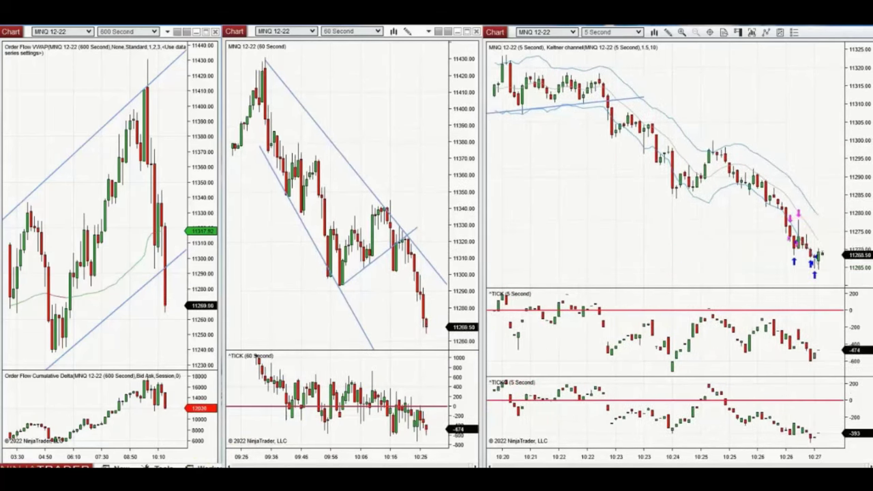
drag(711, 457, 702, 457)
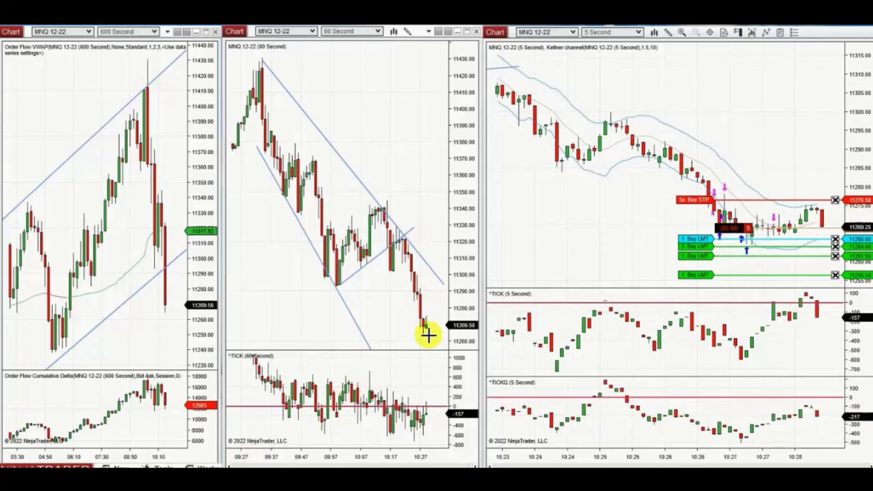
- Draw a horizontal support line at the 04:50 low near 11240 on the 600-second chart and remove it
drag(34, 346, 201, 346)
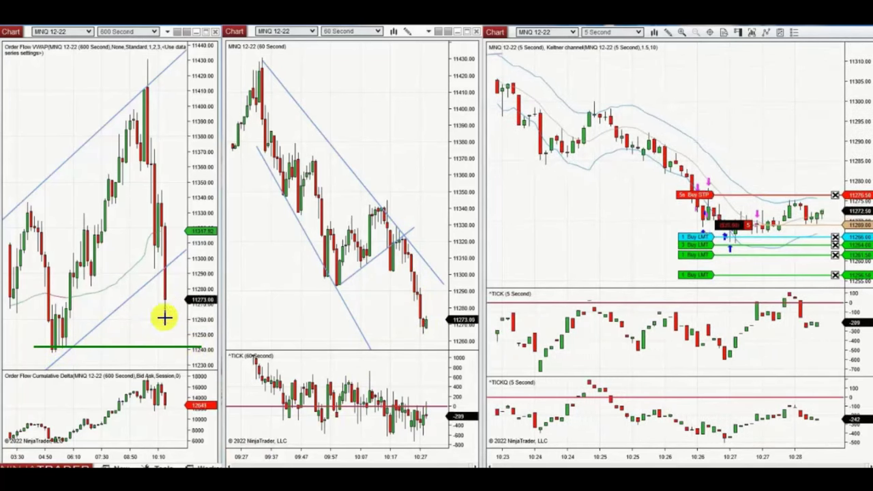
key(Delete)
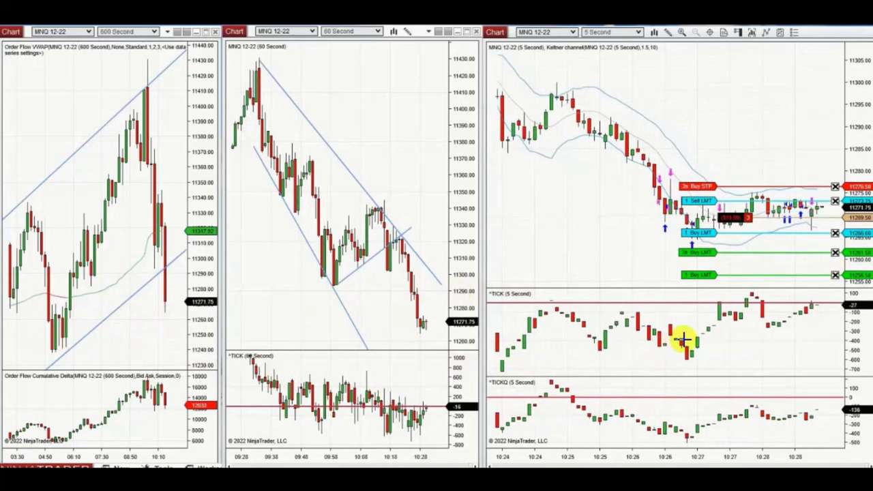
- Draw a line from the 10:27 low across the breakdown on the five-second chart and remove it
drag(721, 232, 733, 243)
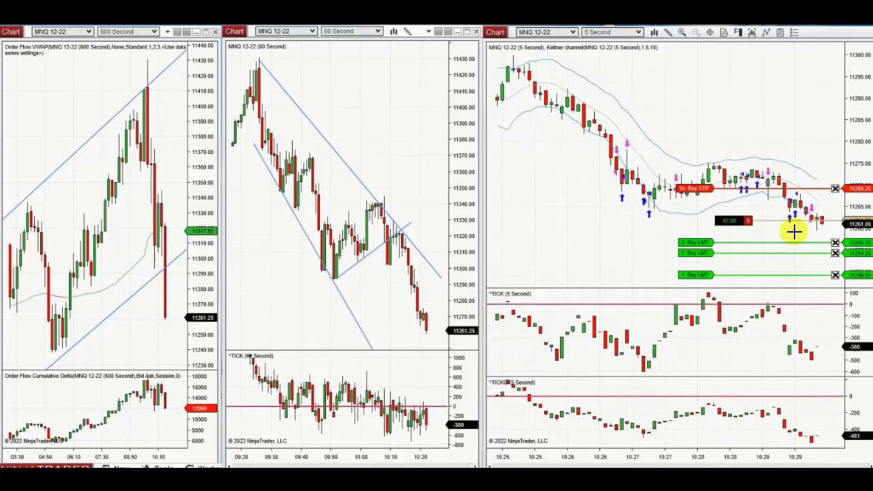
click(634, 210)
click(802, 200)
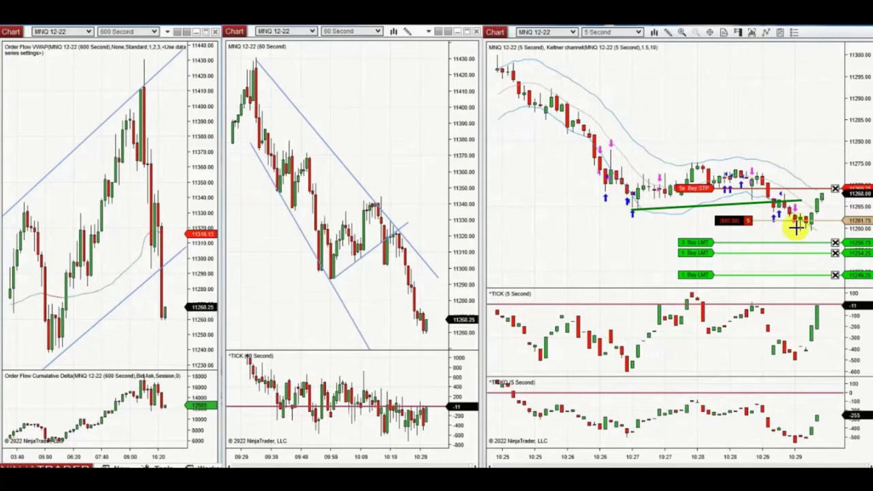
key(Delete)
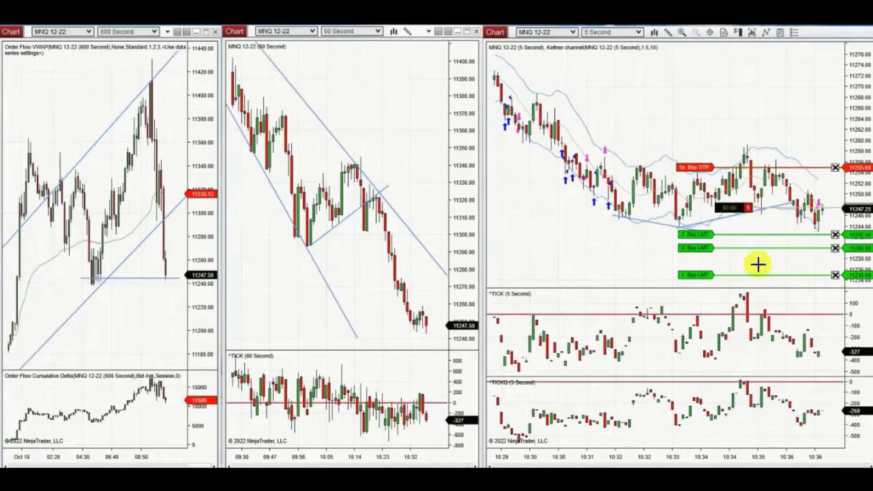
- Draw a near-horizontal support line beneath the recent swing lows on the five-second chart, at about 11245
drag(596, 218, 795, 215)
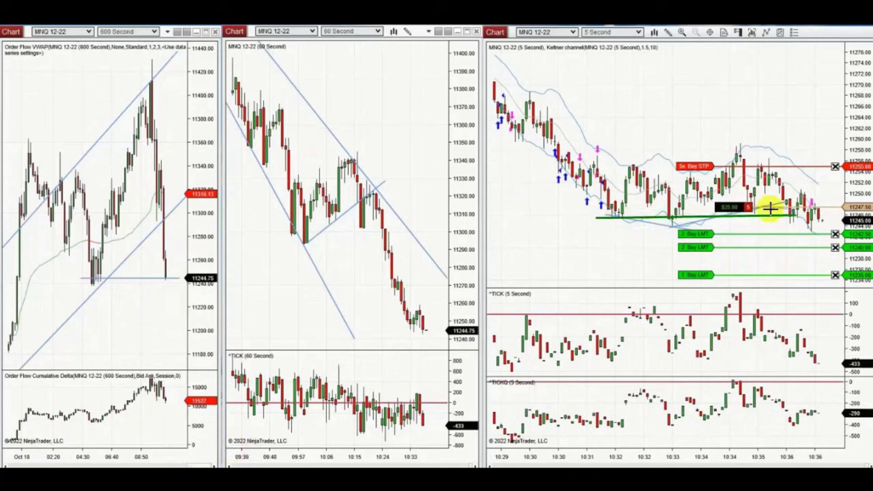
- Remove the thick green support line near 11245 from the MNQ 12-22 five-second chart
drag(607, 166, 800, 153)
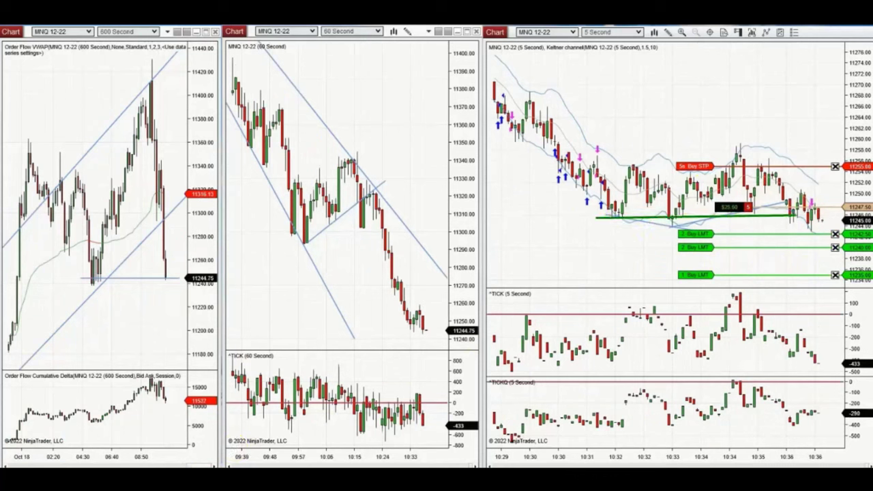
key(ctrl+z)
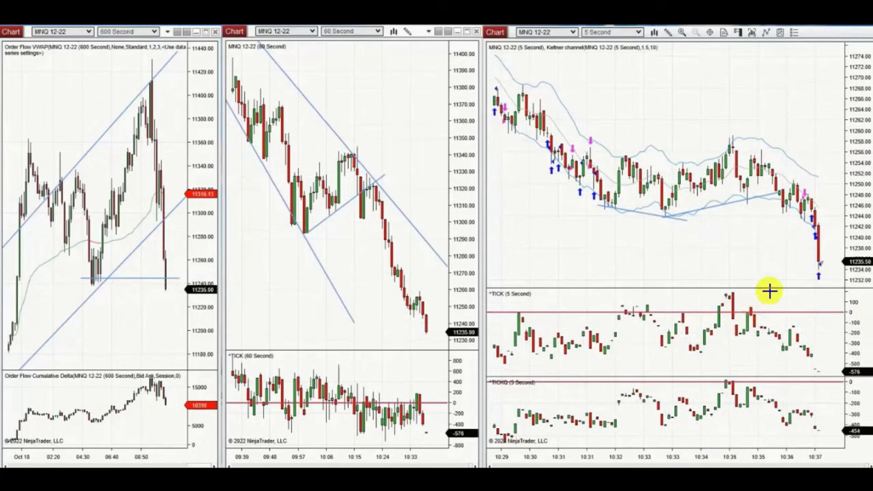
- Place a sell limit order for 5 contracts near 11226 on the MNQ 12-22 five-second chart
middle_click(810, 217)
drag(779, 184, 814, 181)
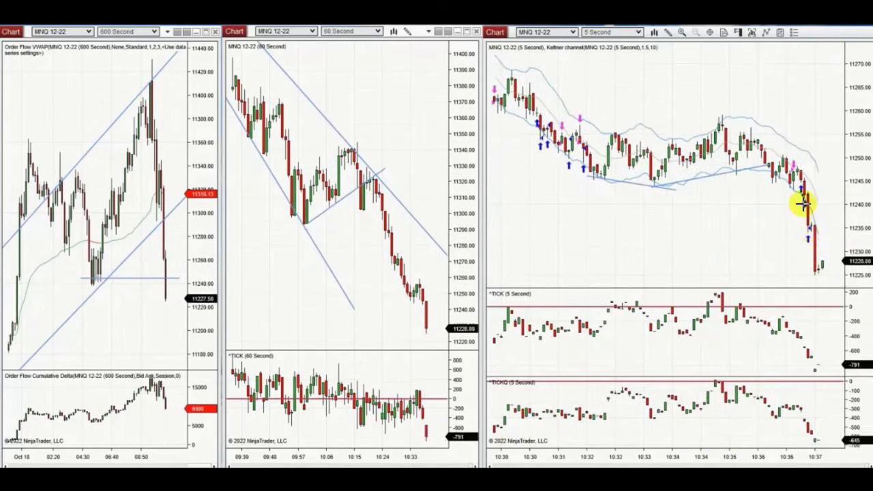
key(s)
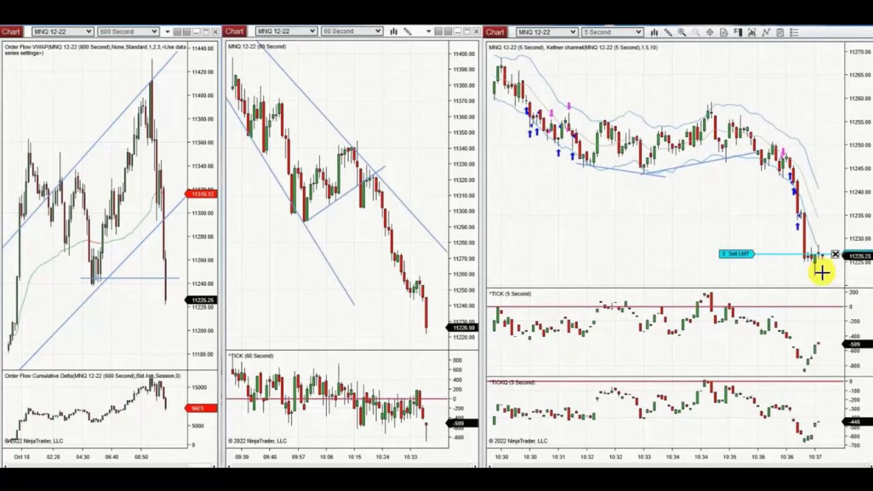
drag(727, 459, 764, 460)
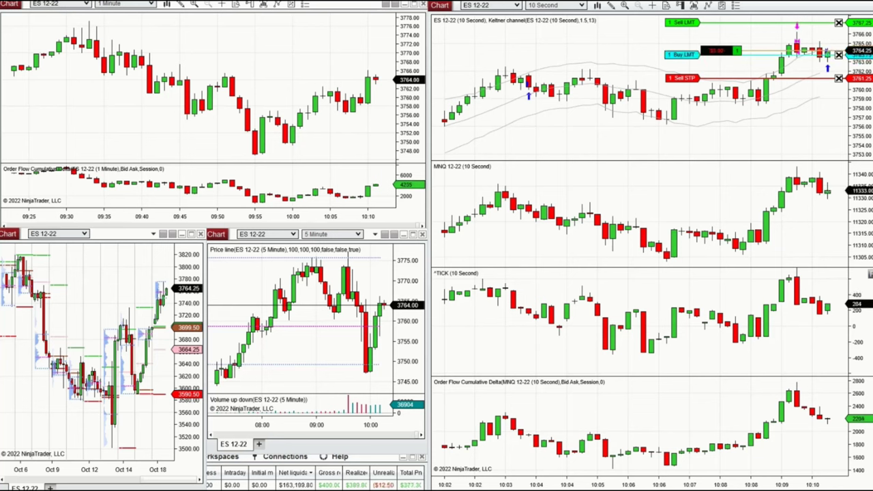
- Lower the one-contract buy limit order to 3762.50 on the ES 12-22 ten-second chart
key(Down)
key(Down)
key(Down)
key(Down)
key(Down)
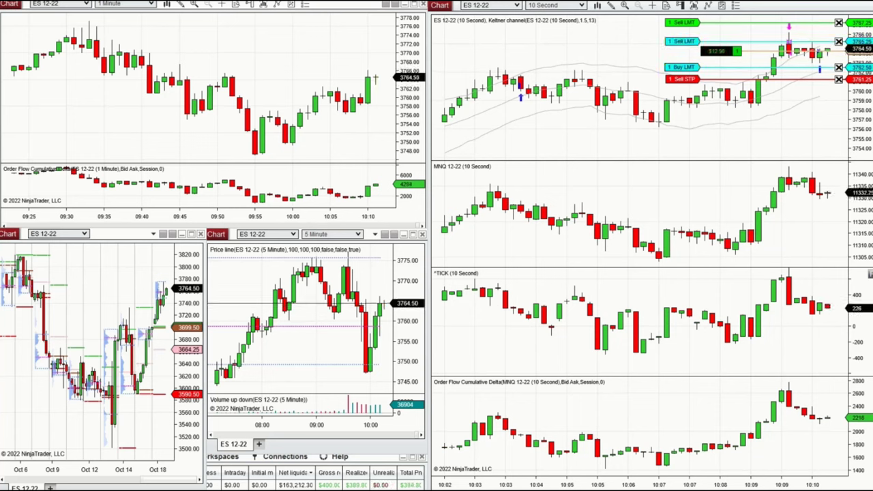
- Raise the cyan one-contract sell limit order above 3766.00 on the ES ten-second chart, adjusting it tick by tick
key(Up)
key(Up)
key(Up)
key(Up)
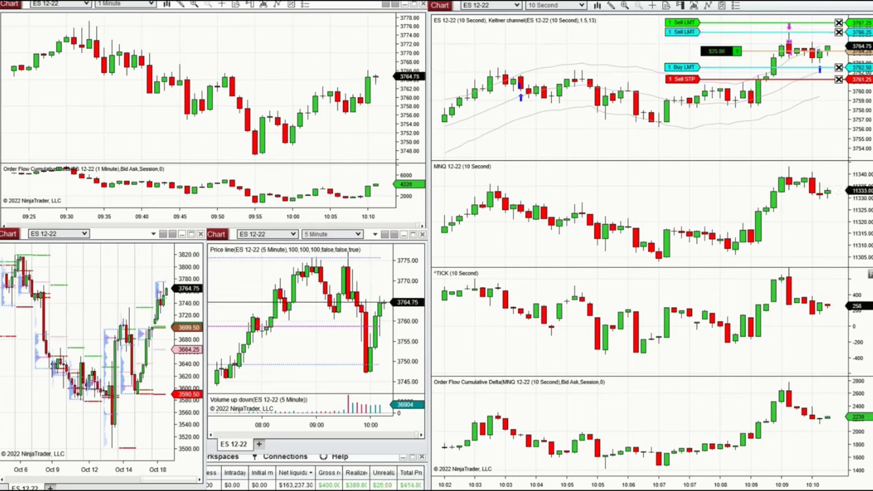
key(Down)
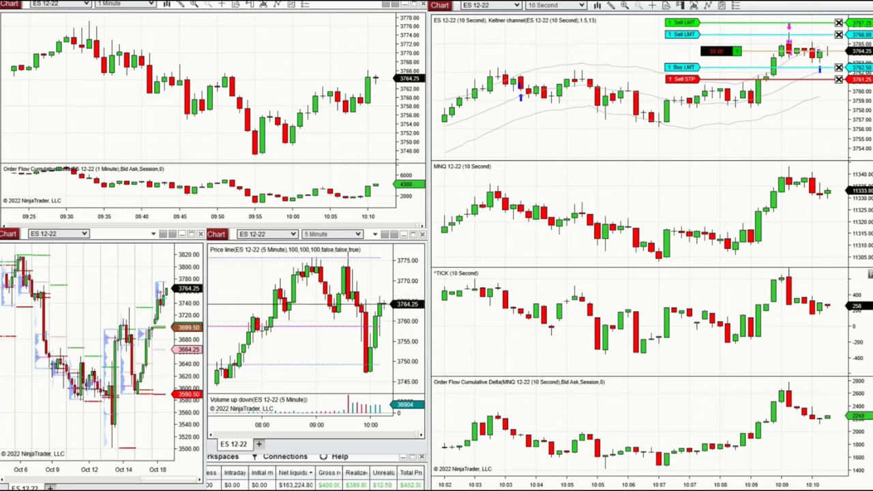
key(Up)
key(Up)
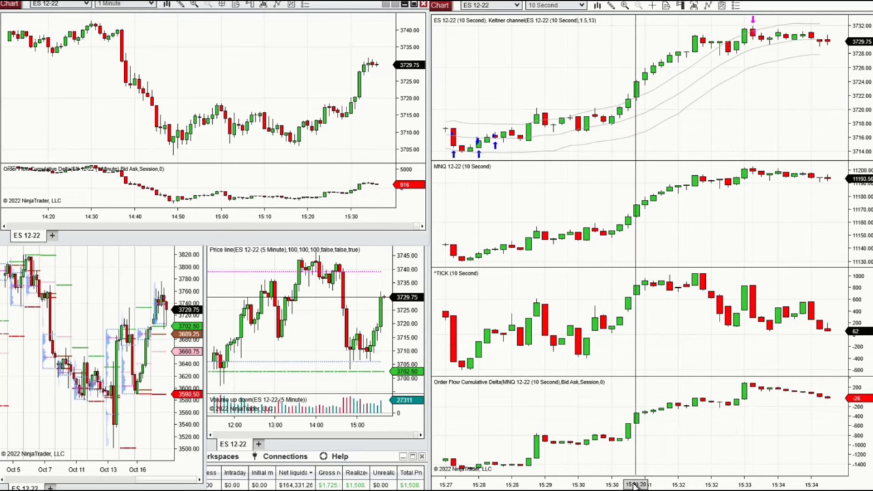
- Draw a rising channel on the ES ten-second chart, lower line from about 3713 to 3730 and upper line from about 3718 to 3732
drag(632, 484, 638, 484)
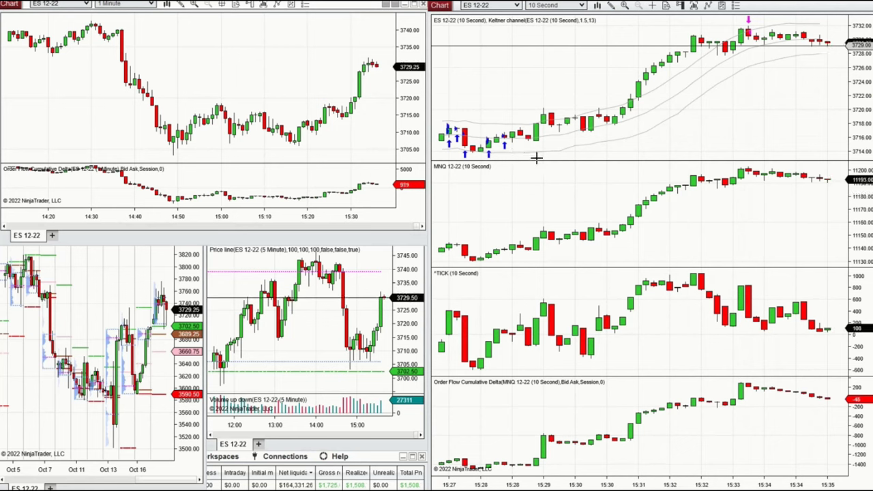
mouse_move(545, 153)
mouse_down()
mouse_move(721, 68)
mouse_move(753, 39)
mouse_up()
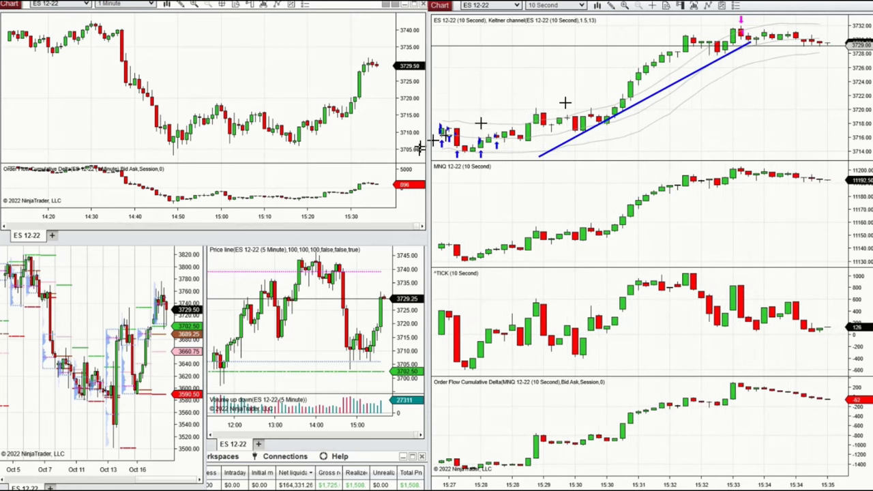
drag(447, 128, 706, 27)
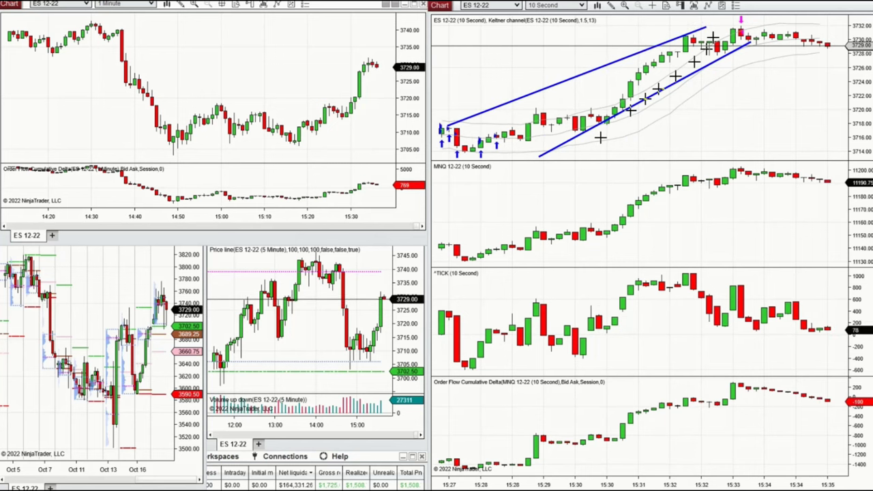
- Draw a rising support line from the 15:18 low near 3707 and a descending resistance line from the 15:00 high on the ES one-minute chart
drag(297, 143, 365, 111)
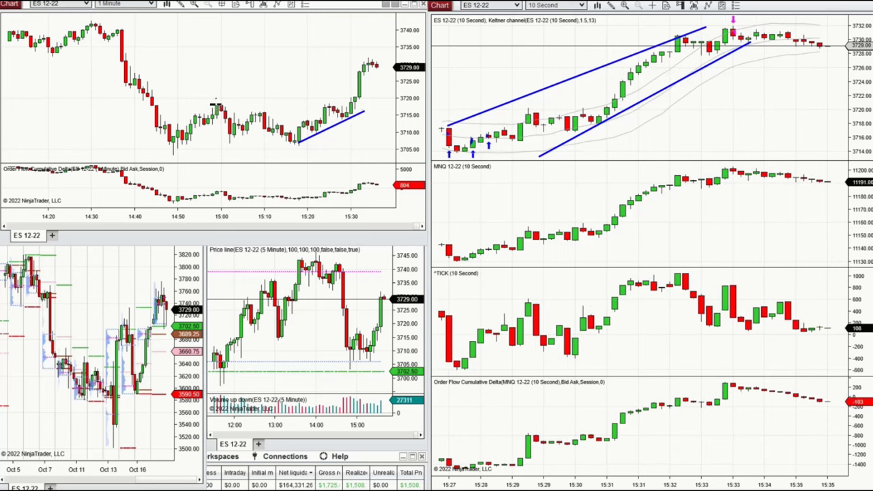
drag(215, 104, 320, 113)
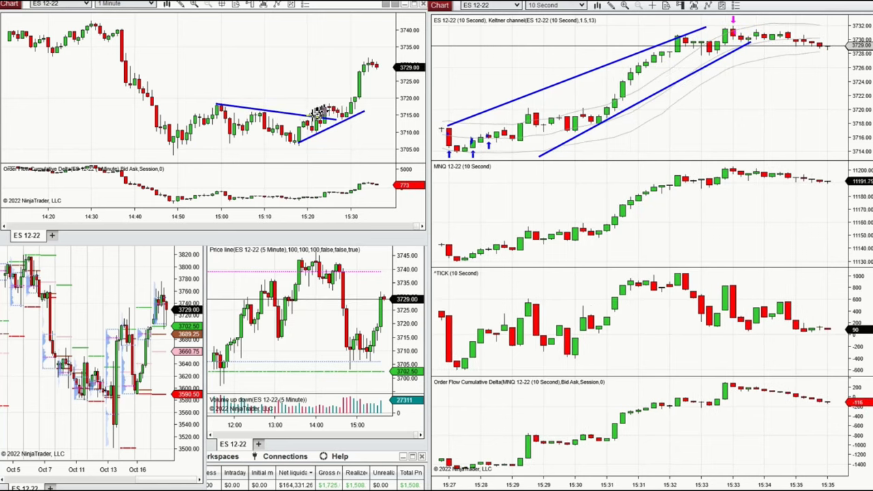